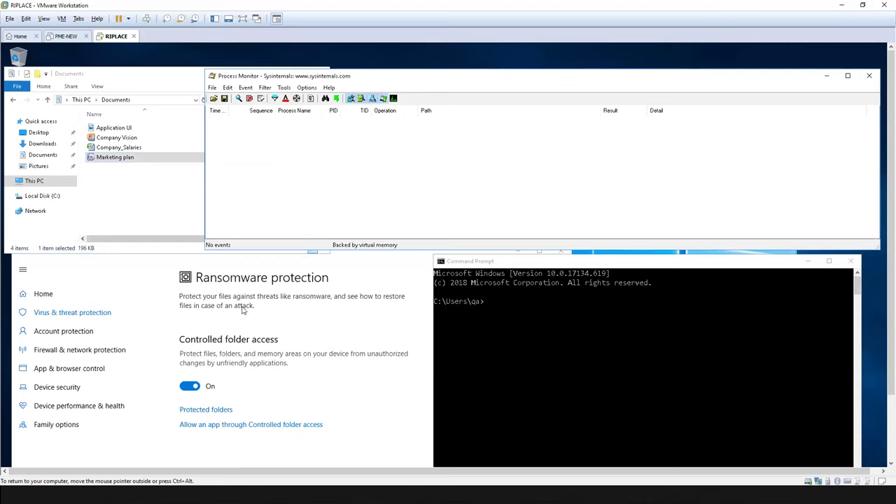
Step: Review the list of protected folders under Controlled folder access, and return to the Ransomware protection page
click(243, 311)
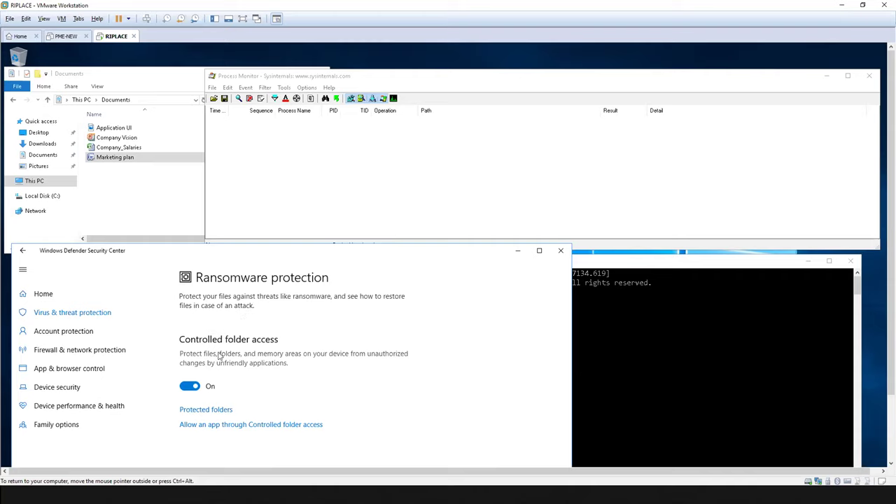
click(202, 415)
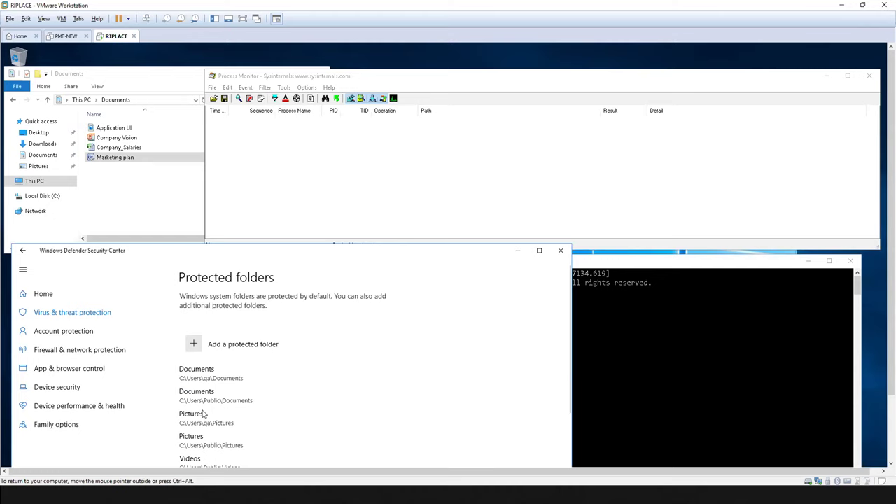
scroll(236, 394, down, 3)
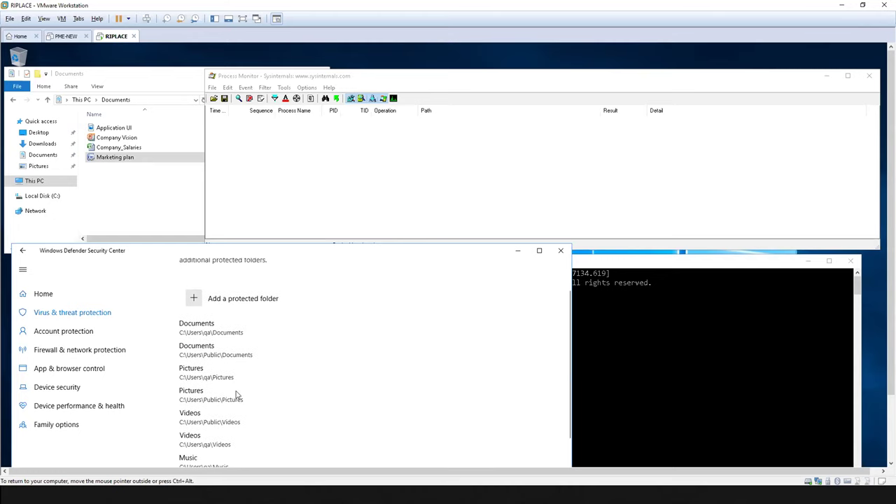
scroll(236, 394, up, 3)
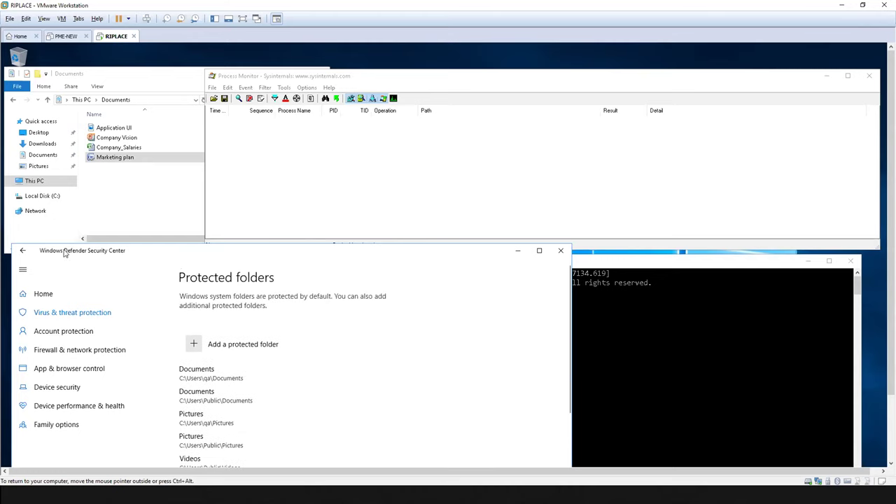
click(22, 251)
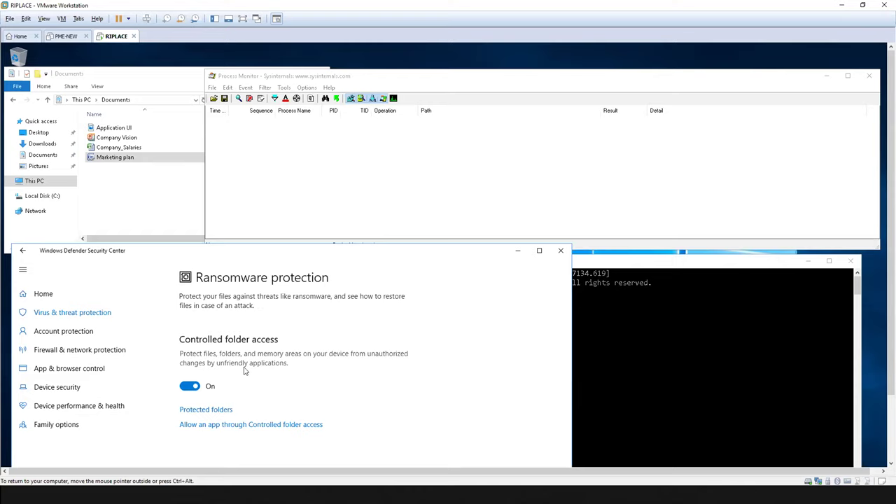
Step: Bring the Command Prompt window forward and run ransomware.bat
click(602, 263)
drag(602, 263, 616, 260)
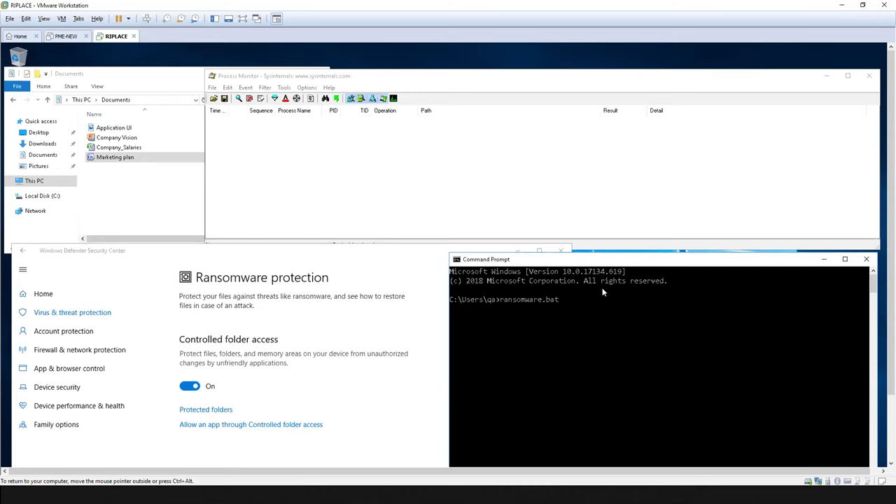
key(Return)
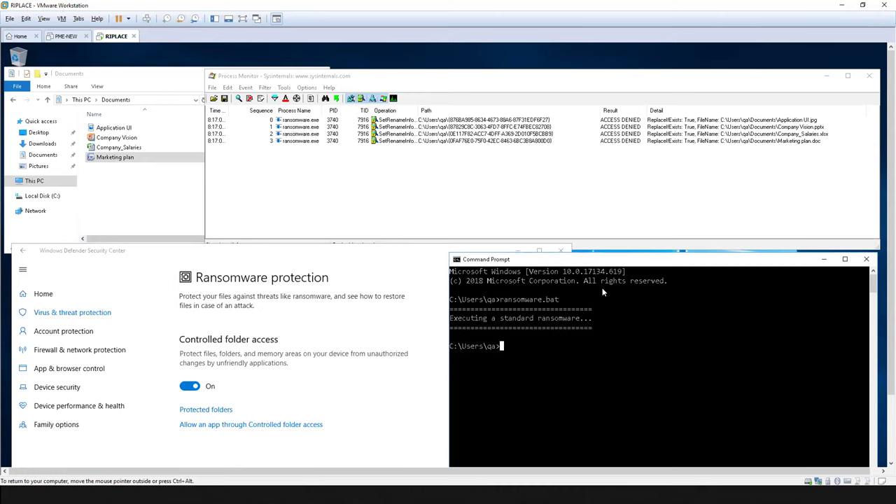
Step: Examine the rename events in Process Monitor, and view the Application UI picture from Documents to check its contents
click(424, 81)
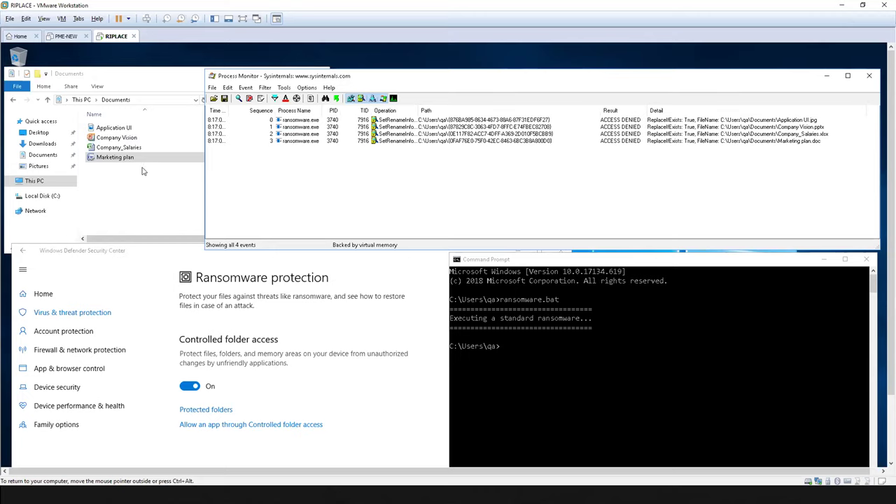
double_click(123, 129)
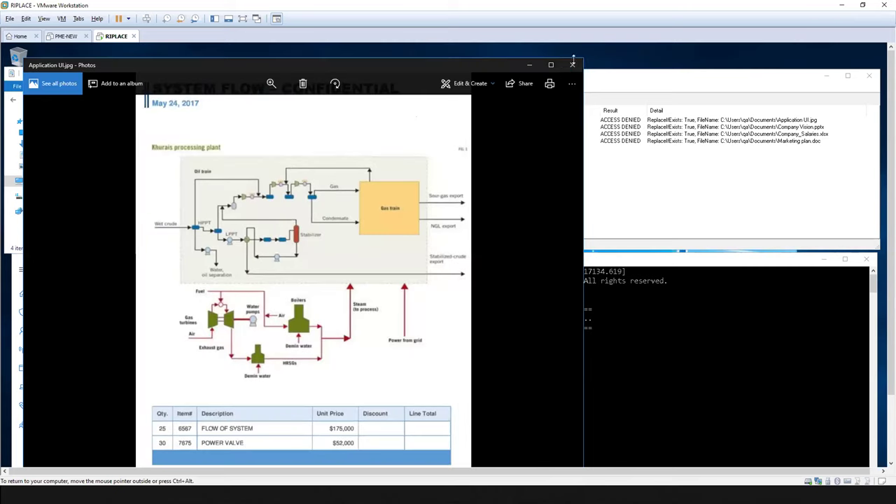
click(573, 66)
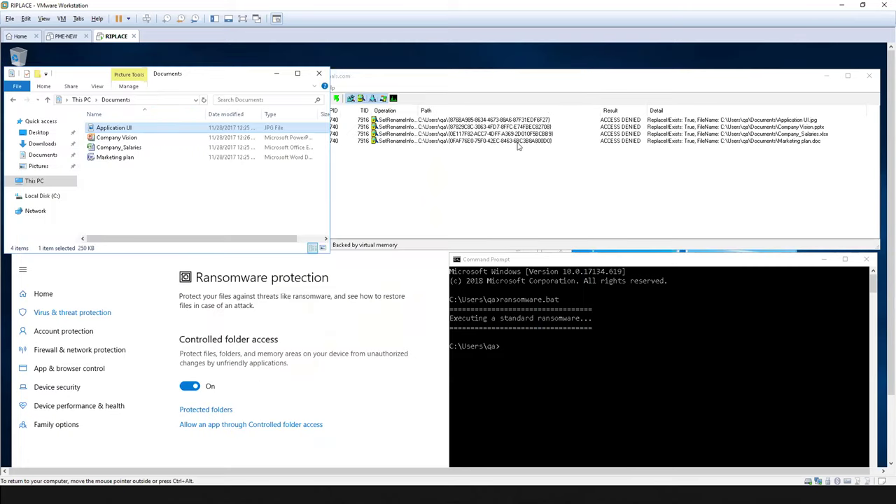
Step: Enter the riplace.bat command at the Command Prompt
click(558, 260)
text(r)
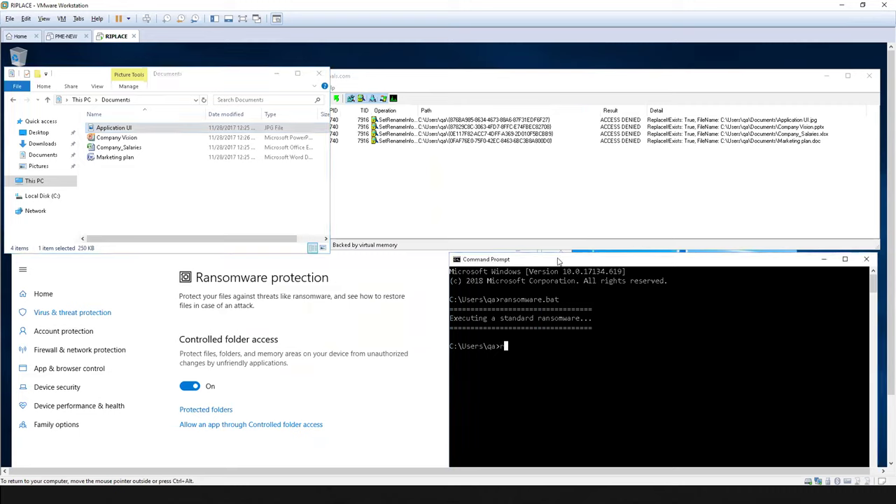
text(ip)
key(Tab)
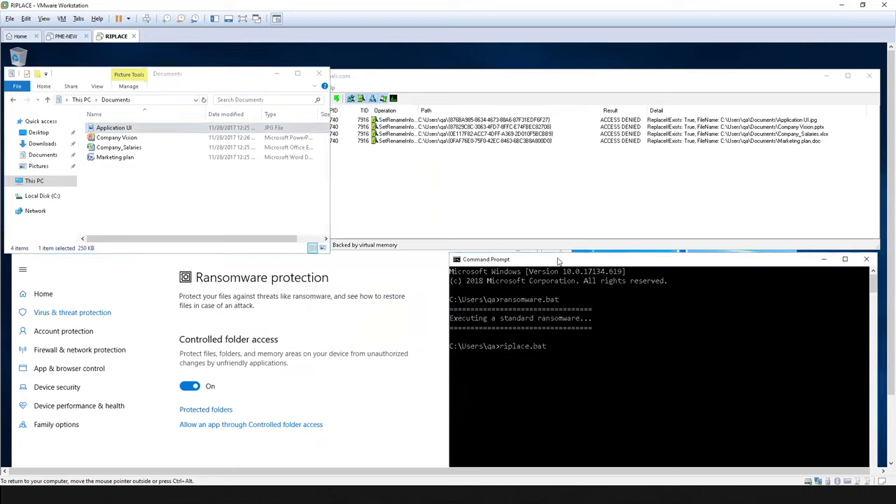
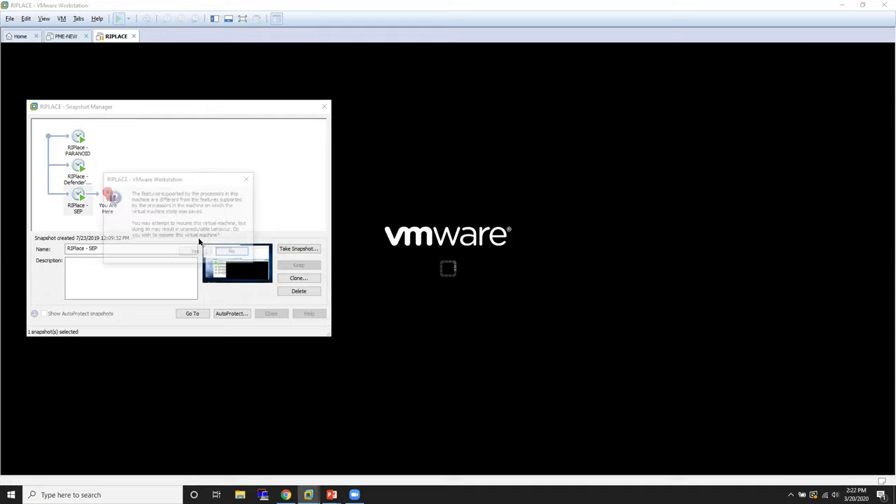
Step: Resume the virtual machine from the RIPlace - SEP snapshot, and rearrange the Process Monitor, etc folder and Command Prompt windows
click(194, 252)
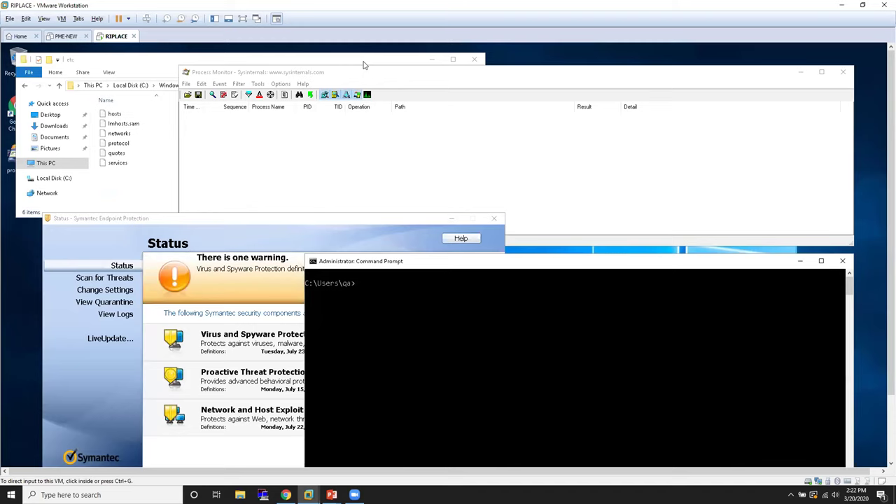
drag(396, 75, 423, 59)
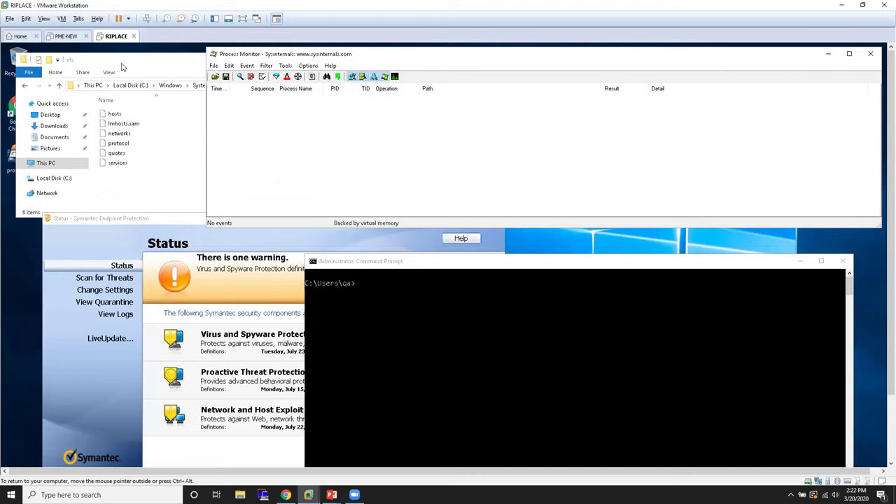
drag(124, 63, 115, 57)
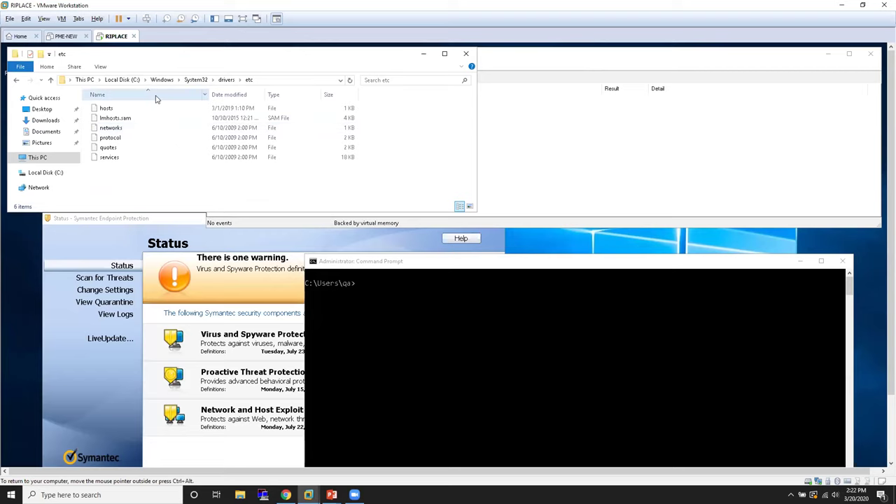
drag(500, 262, 525, 253)
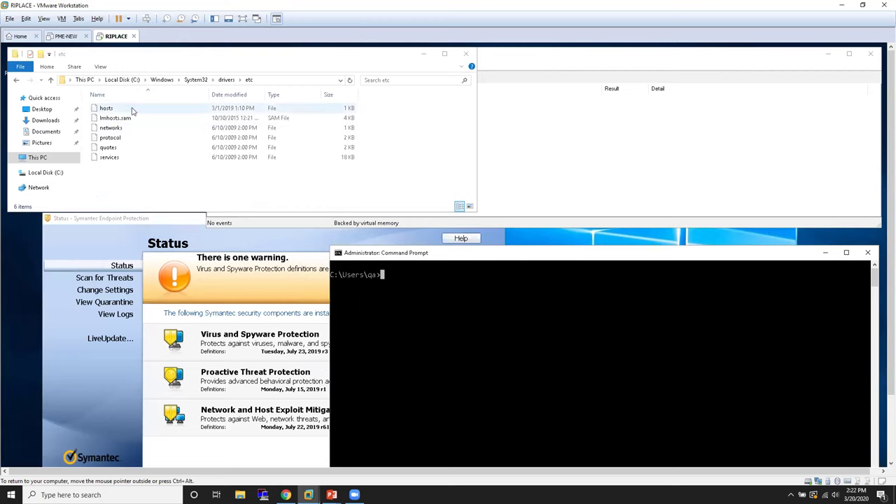
Step: View the contents of the hosts file from the etc folder in Notepad, and close it
double_click(104, 109)
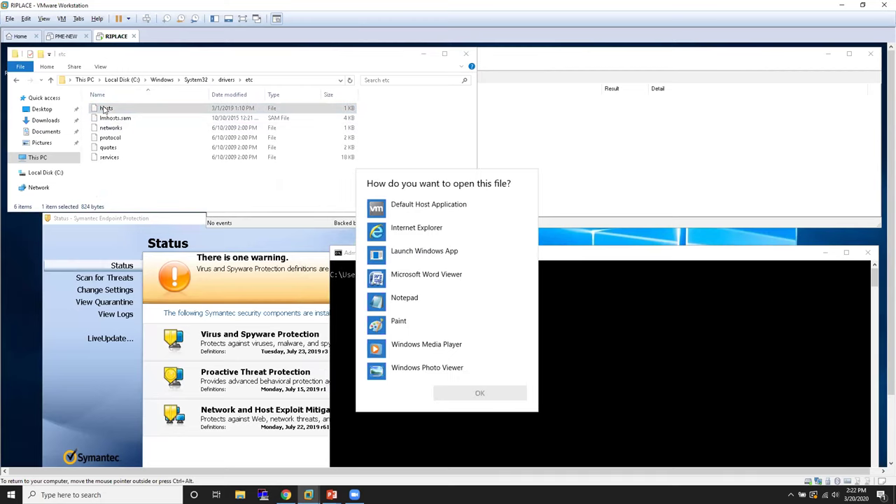
double_click(417, 296)
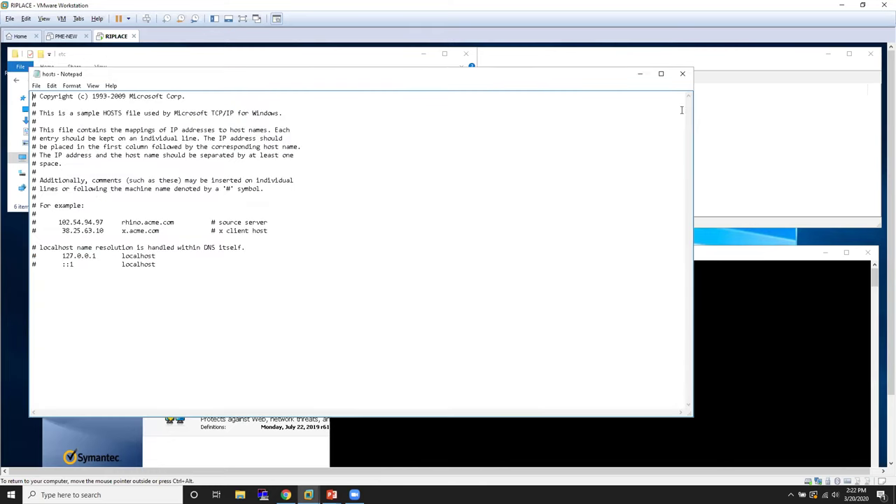
click(683, 74)
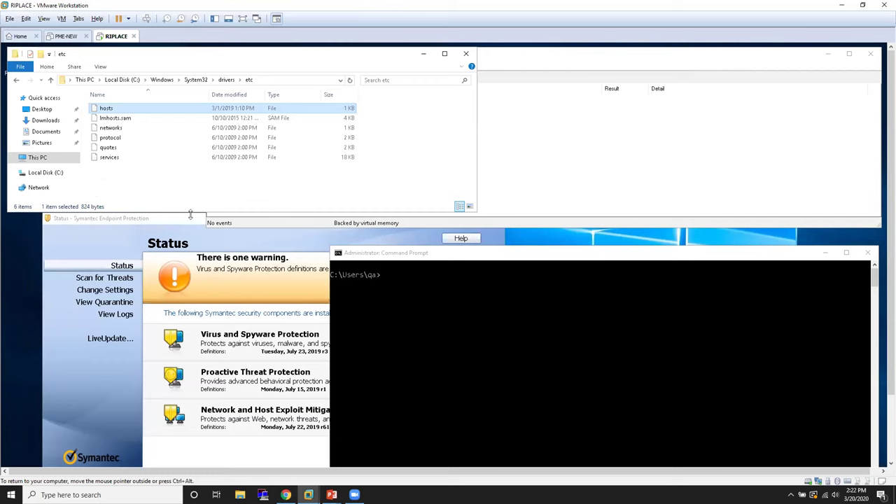
Step: Review Symantec's Virus and Spyware Protection settings for Auto-Protect, Download Insight and Early Launch Anti-Malware, and close them without changes
click(160, 220)
drag(160, 220, 129, 216)
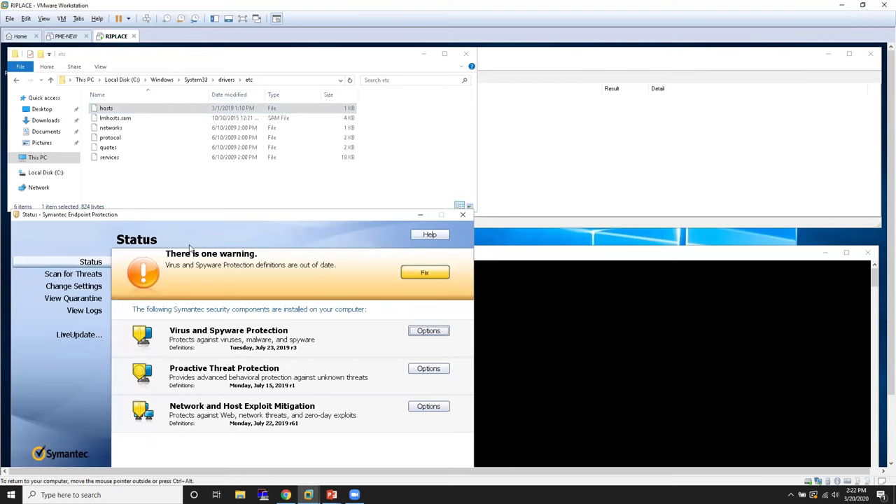
click(429, 331)
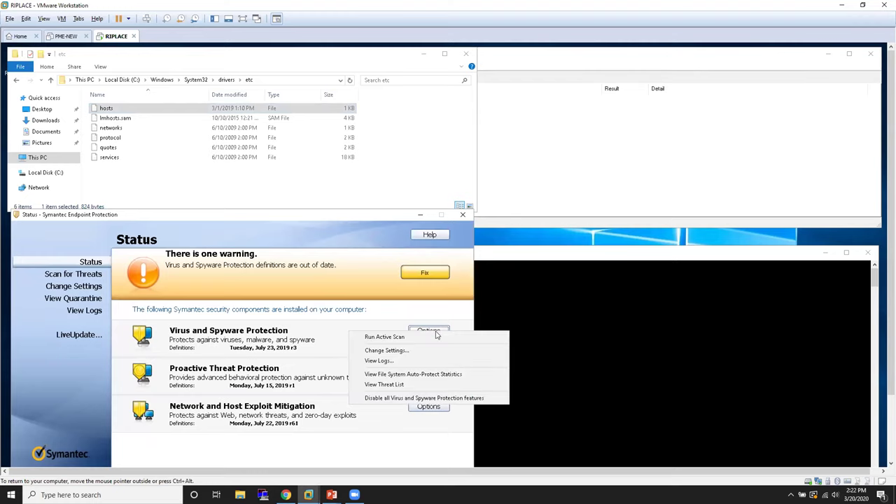
click(390, 355)
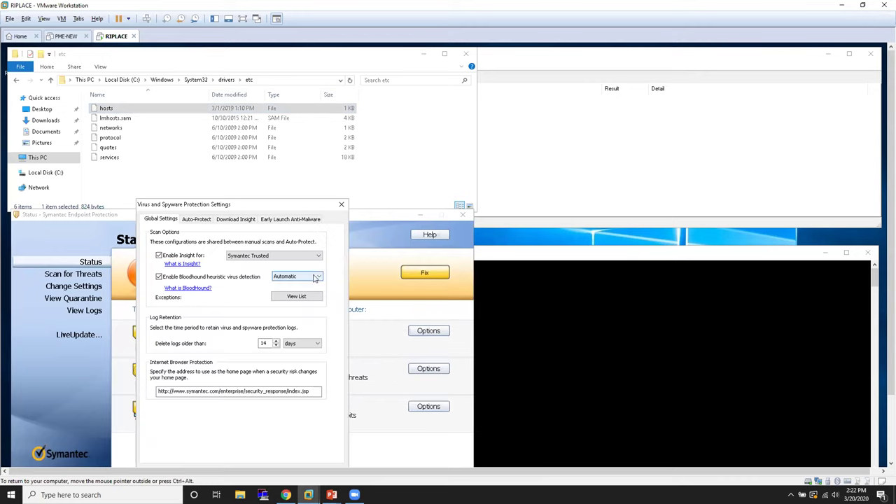
click(202, 221)
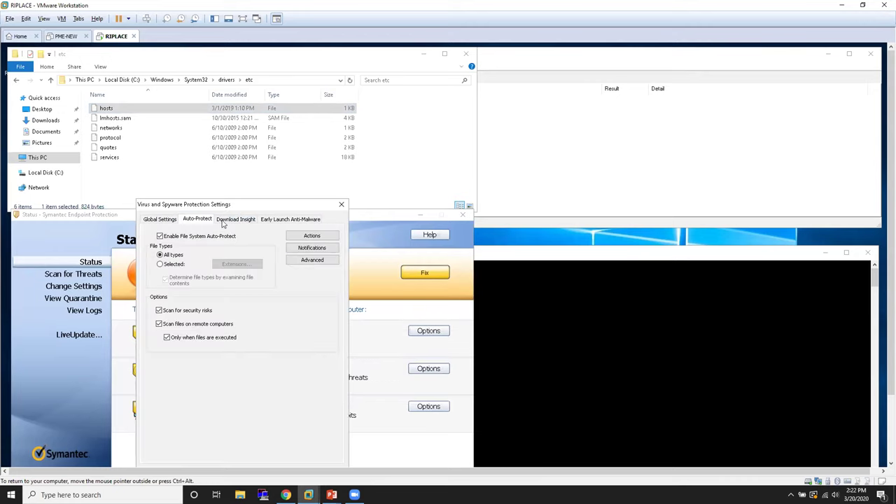
click(235, 221)
click(291, 220)
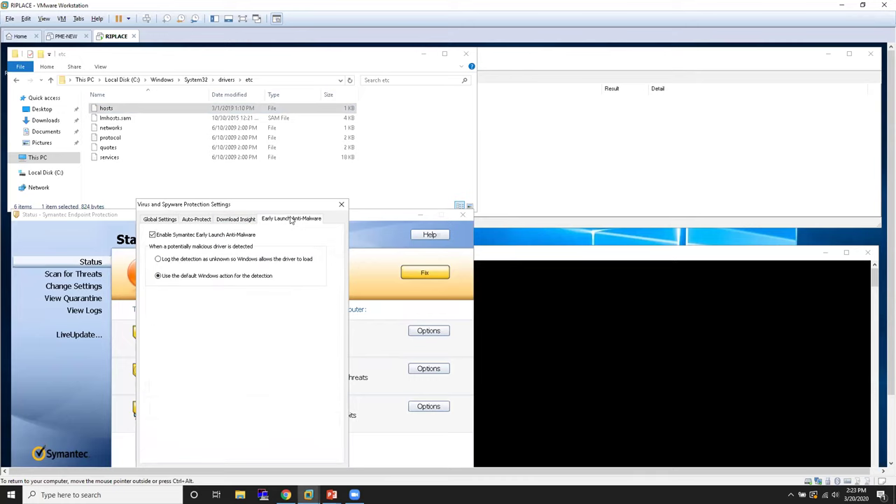
click(342, 206)
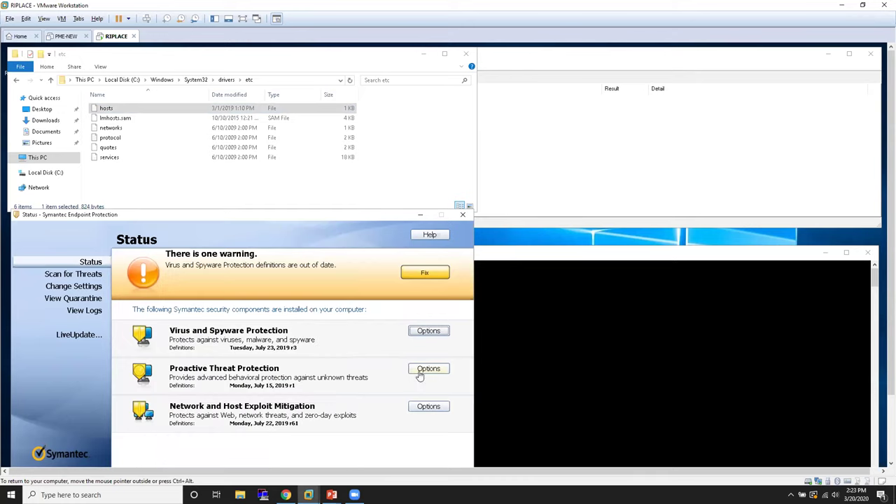
Step: Review the SONAR and System Change Detection settings of Proactive Threat Protection, and close them without changes
click(420, 373)
click(396, 377)
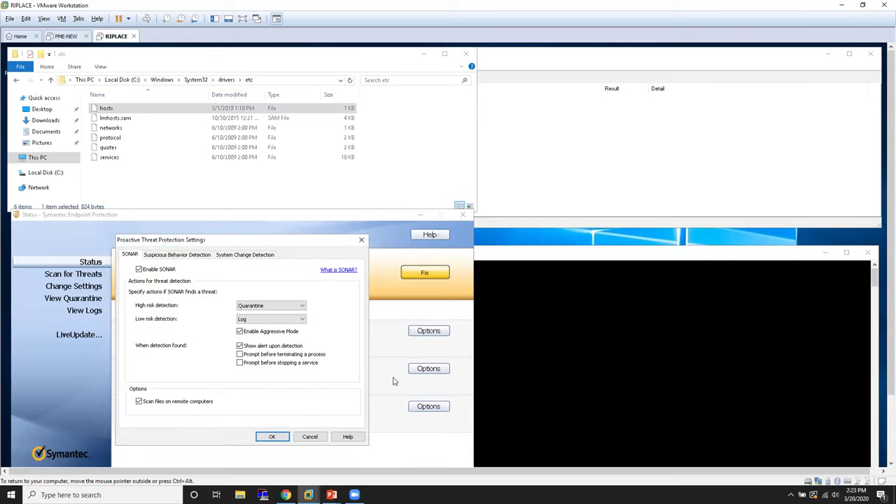
click(249, 257)
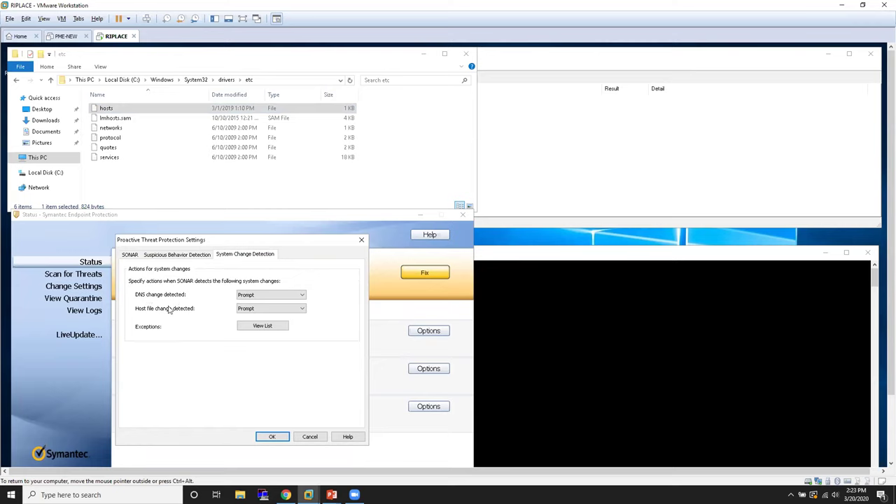
click(361, 241)
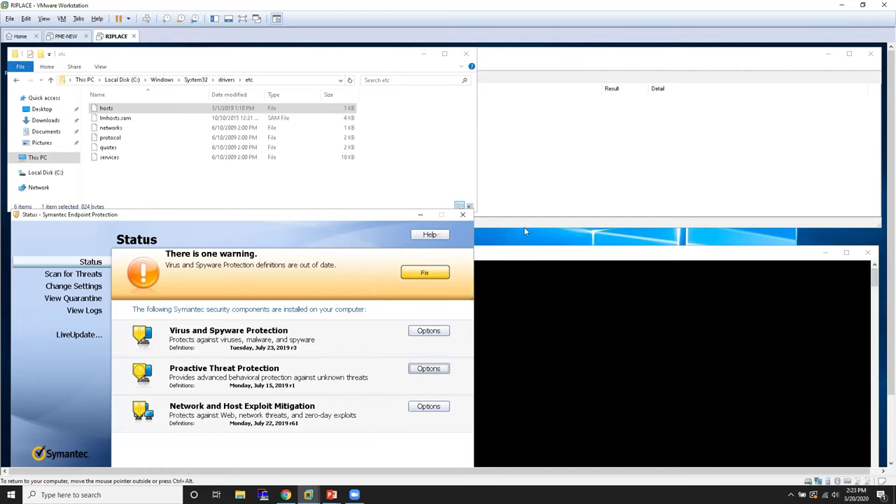
Step: Run malware.bat in the administrator Command Prompt with Process Monitor in view, and block the detected file or behavior
click(536, 63)
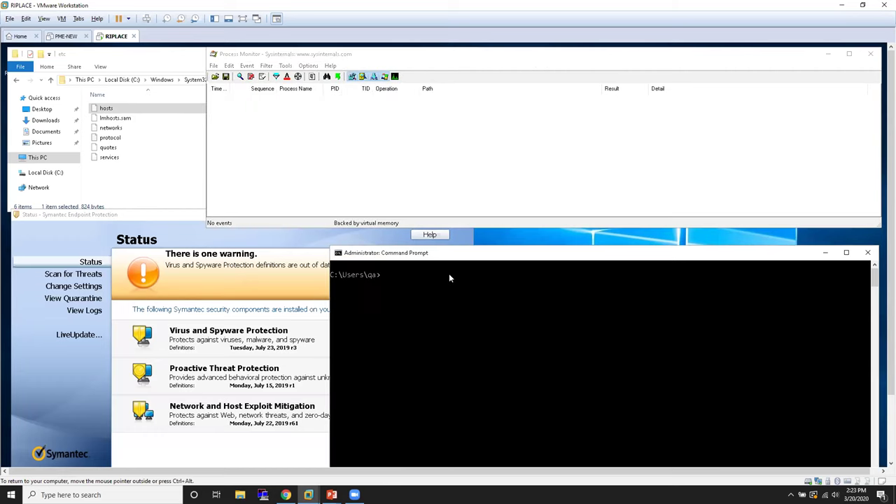
text(malware.bat)
key(Return)
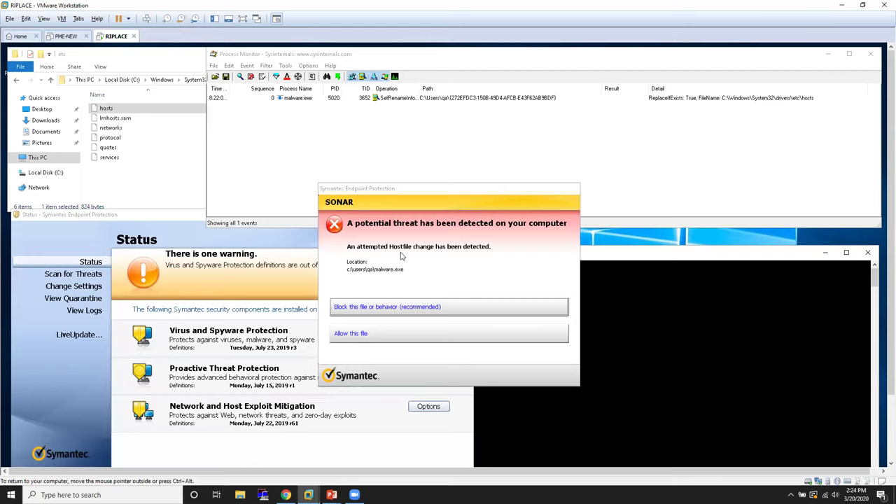
click(369, 309)
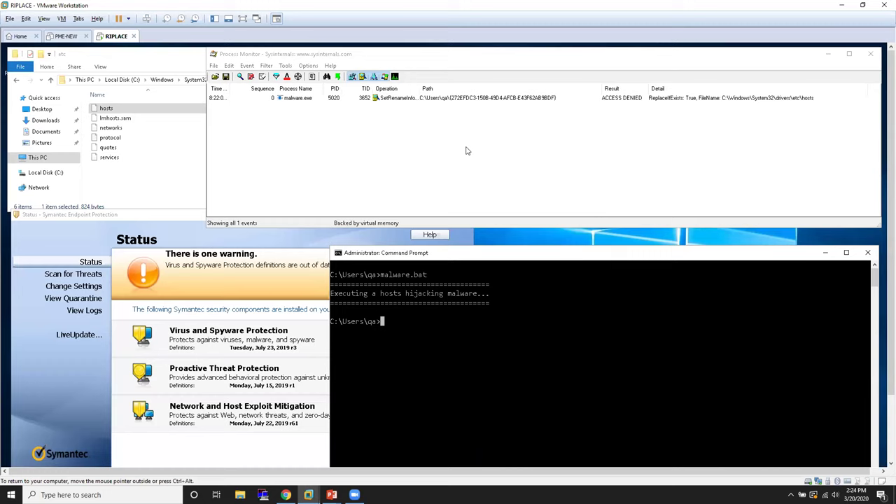
Step: Examine the malware.exe rename event in Process Monitor, and check the contents of the hosts file in Notepad
click(476, 56)
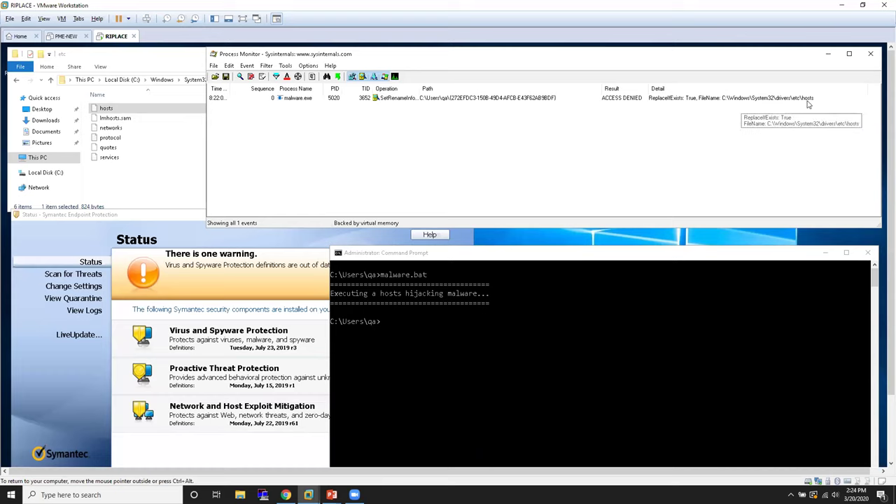
click(622, 103)
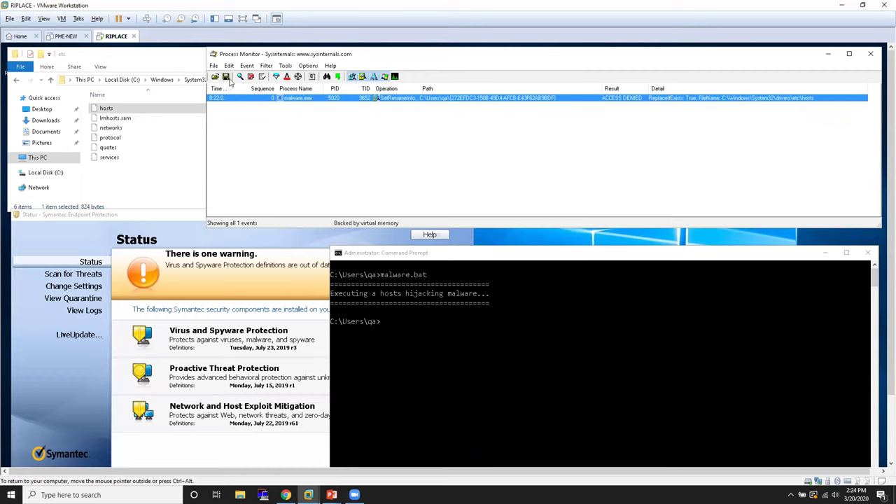
click(120, 109)
double_click(120, 110)
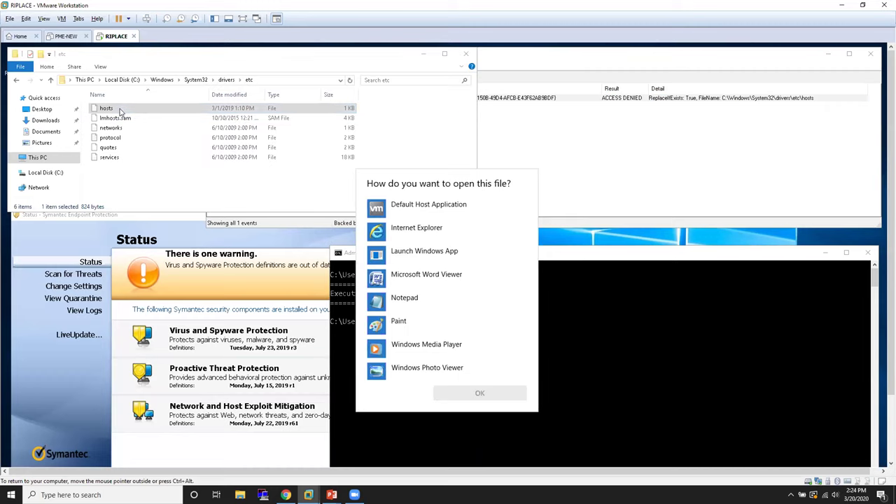
double_click(404, 300)
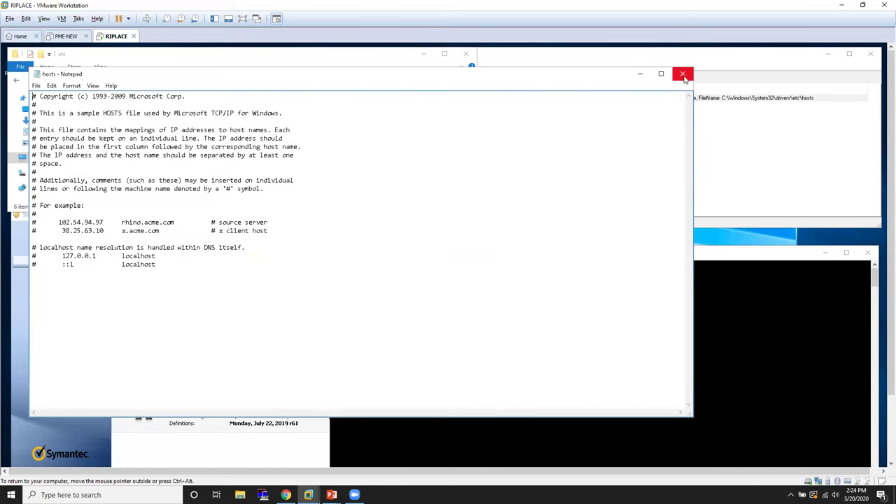
click(684, 77)
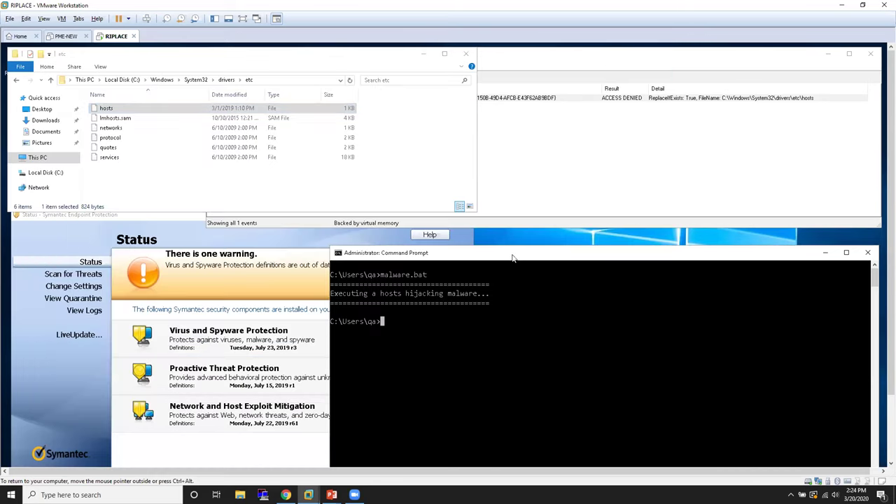
Step: Run riplace.bat in the administrator Command Prompt, and bring Process Monitor forward to examine its event
text(riplace.bat)
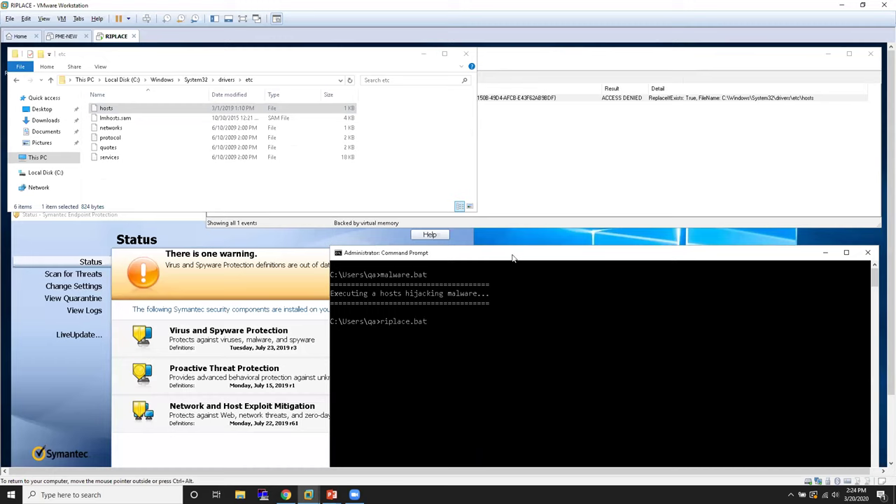
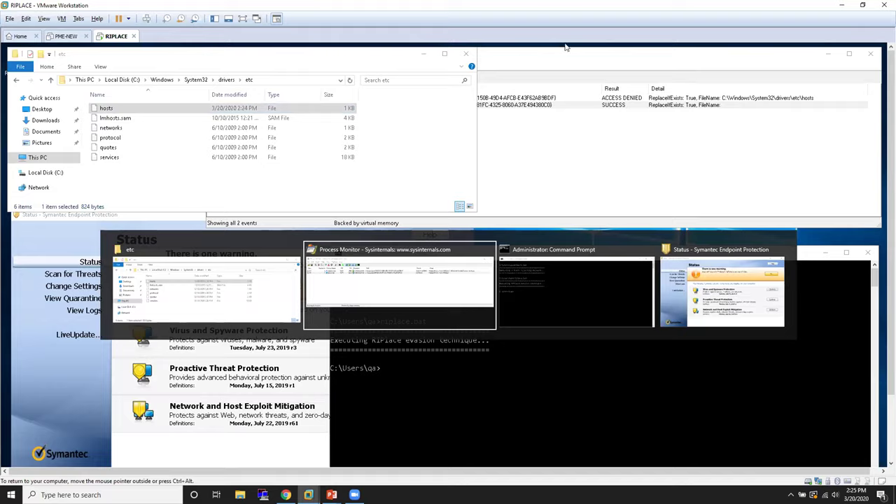
key(alt+Tab)
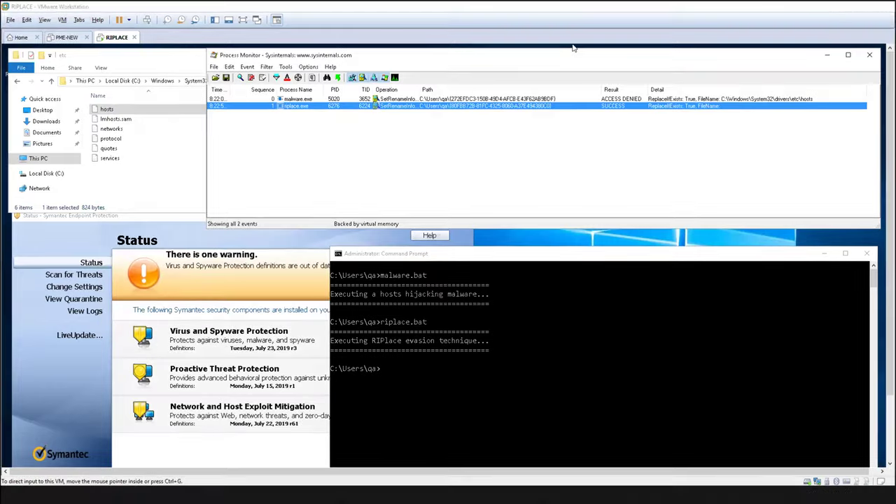